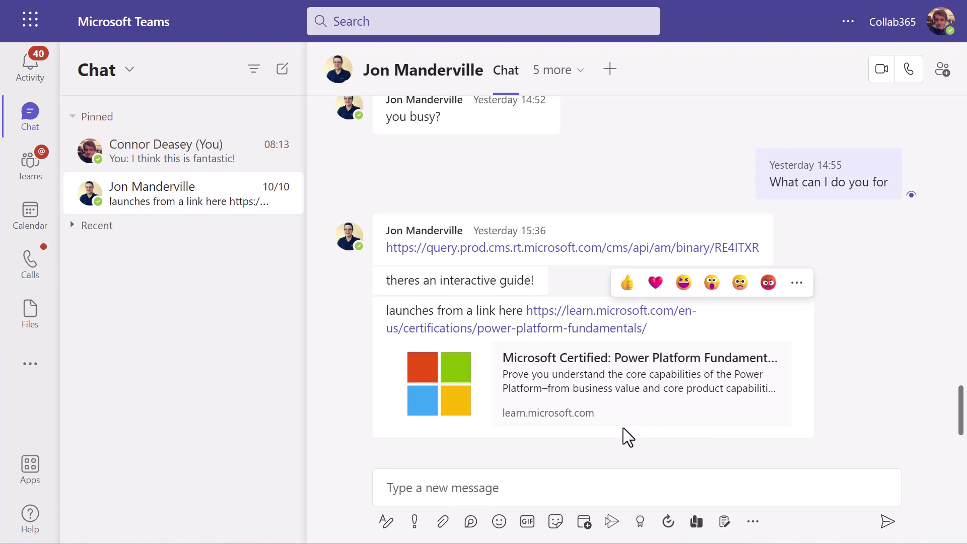
{"action": "left_click", "coordinate": [797, 283]}
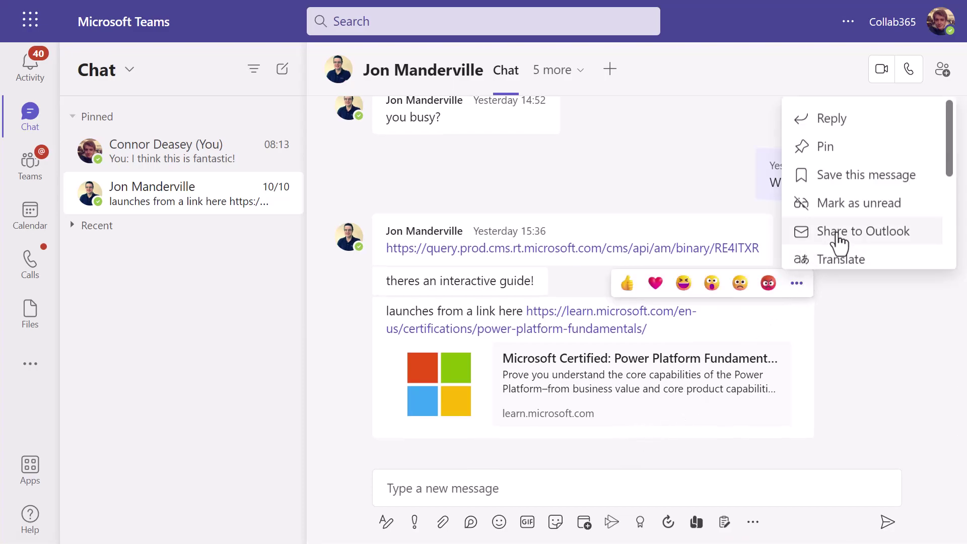
Mark Jon's message as unread and switch to the Connor Deasey (You) chat
{"action": "left_click", "coordinate": [859, 203]}
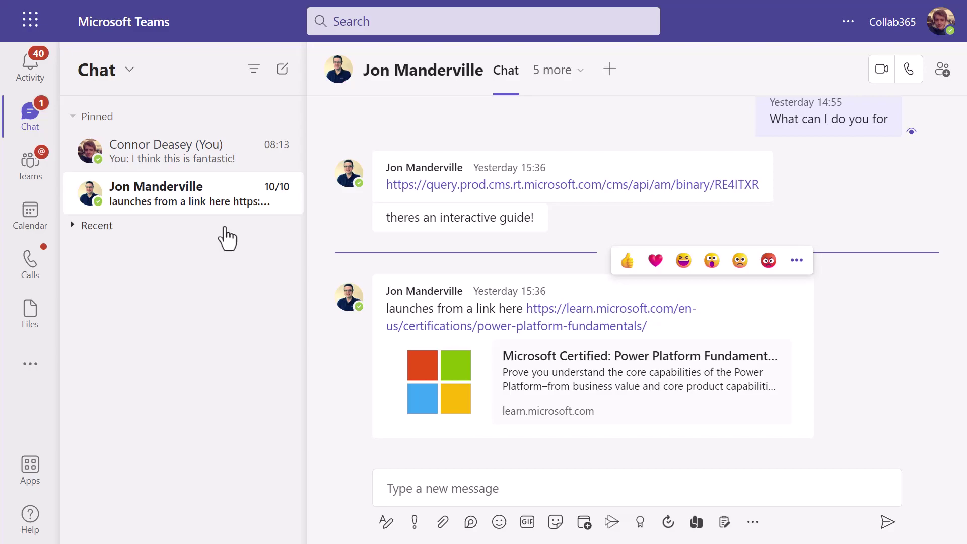
{"action": "mouse_move", "coordinate": [181, 194]}
{"action": "left_click", "coordinate": [63, 139]}
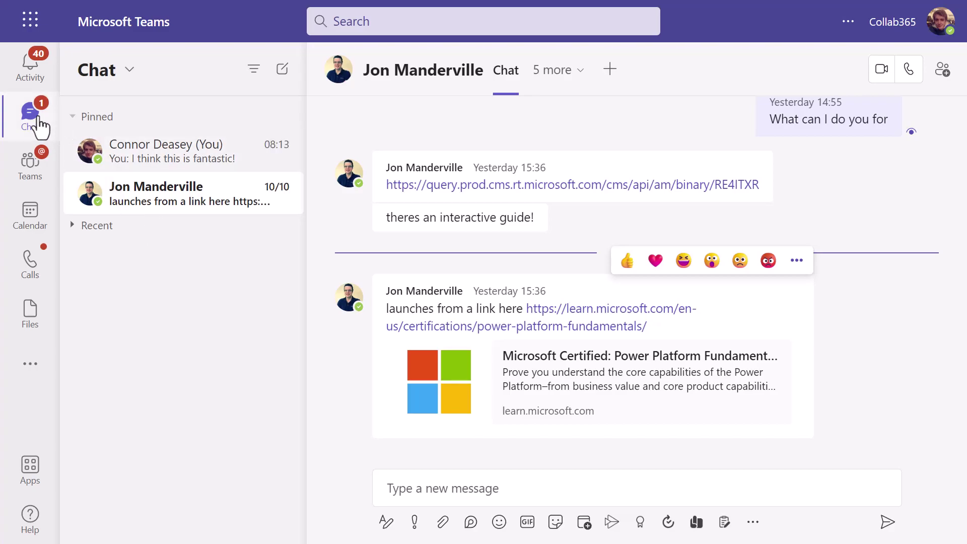